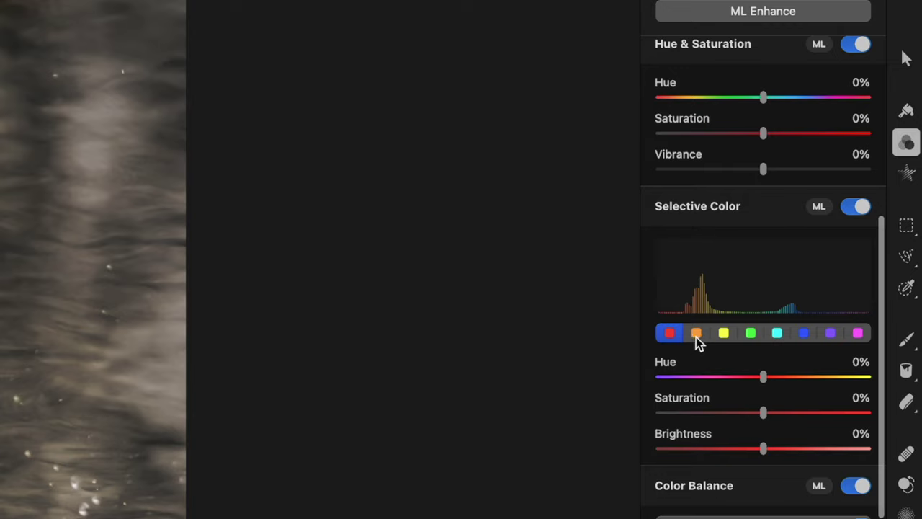
Step: In Selective Color, shift the orange hue to 23% and select cyan to raise saturation to 46%
{"action": "left_click", "coordinate": [696, 336]}
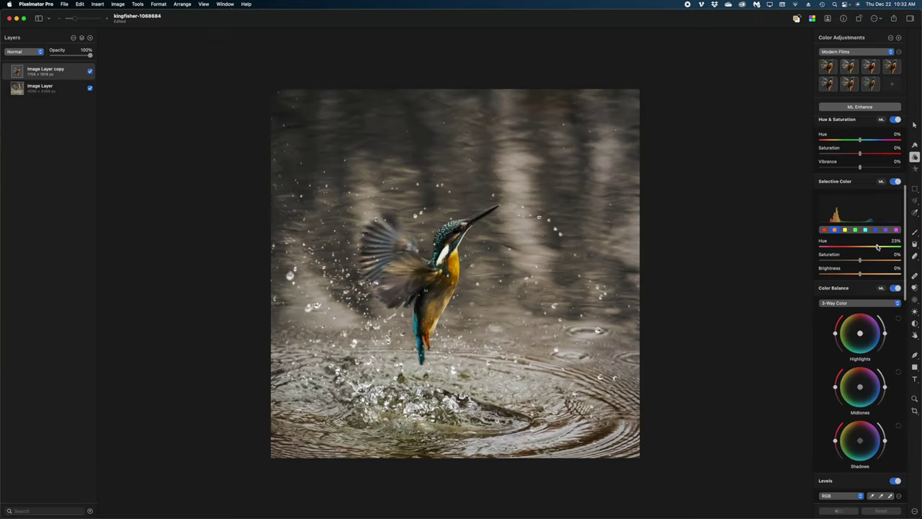
{"action": "left_click", "coordinate": [877, 247]}
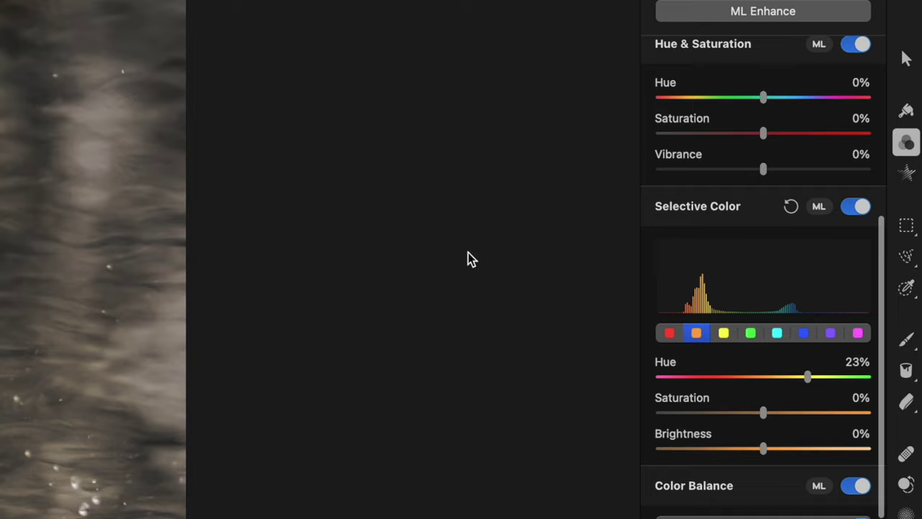
{"action": "left_click", "coordinate": [776, 334]}
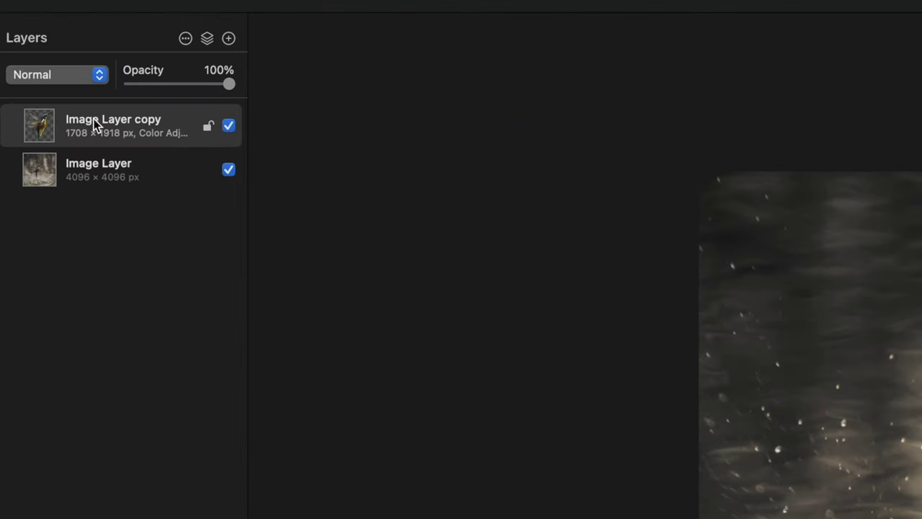
Step: Check that Image Layer copy carries Color Adjustments, then switch to the Paint tool
{"action": "right_click", "coordinate": [40, 70]}
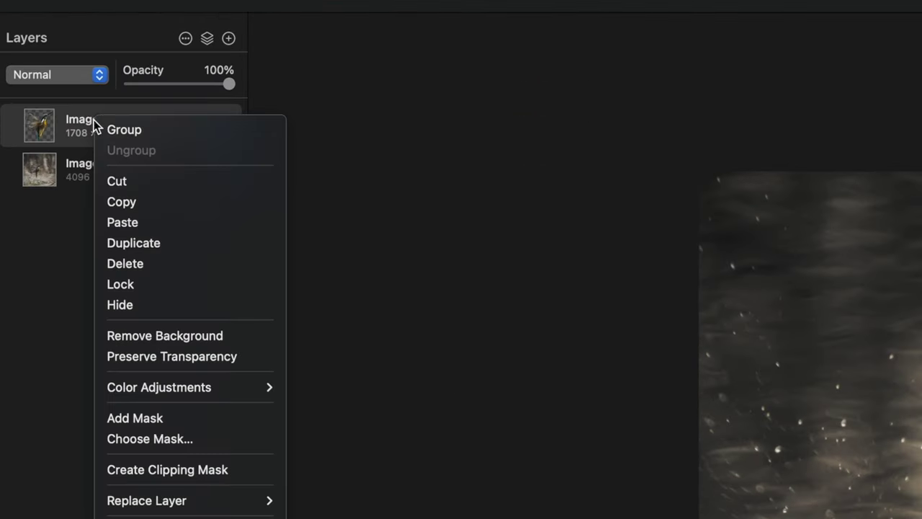
{"action": "mouse_move", "coordinate": [132, 392]}
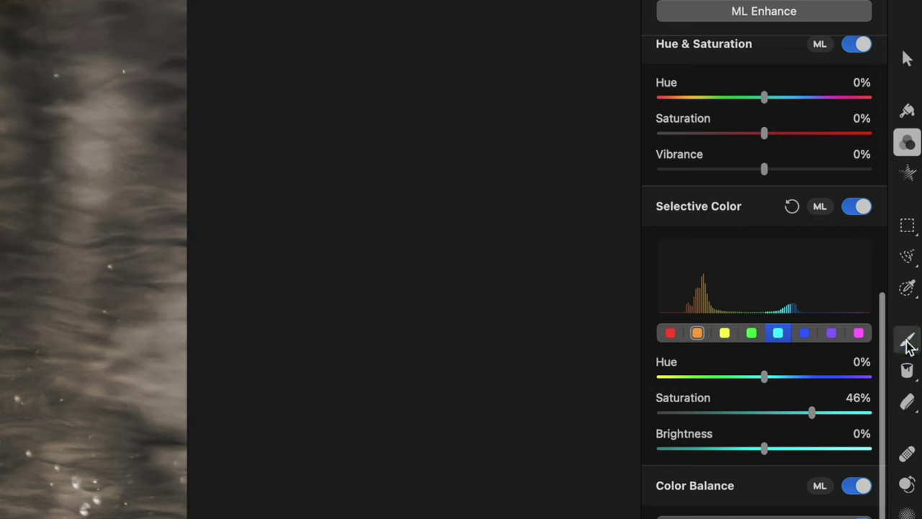
{"action": "left_click", "coordinate": [909, 339]}
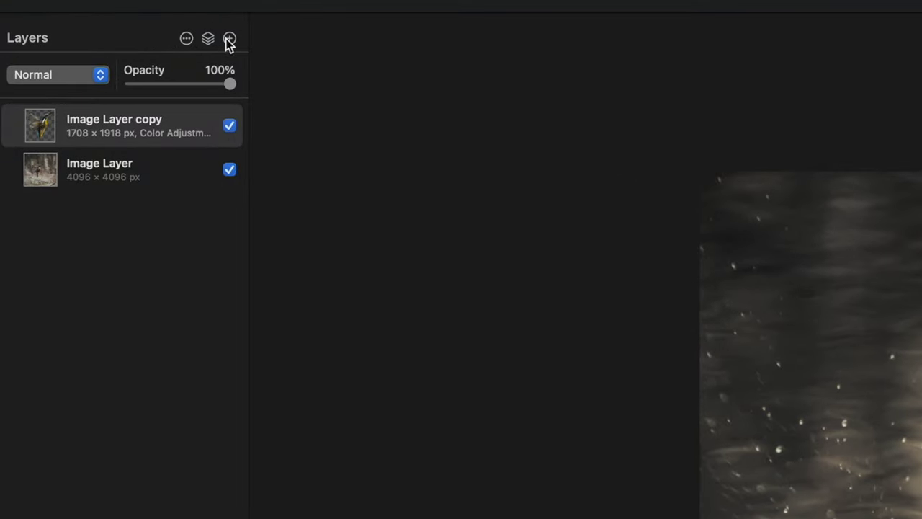
Step: Add an empty layer on top and make the brush colour light blue
{"action": "left_click", "coordinate": [229, 40]}
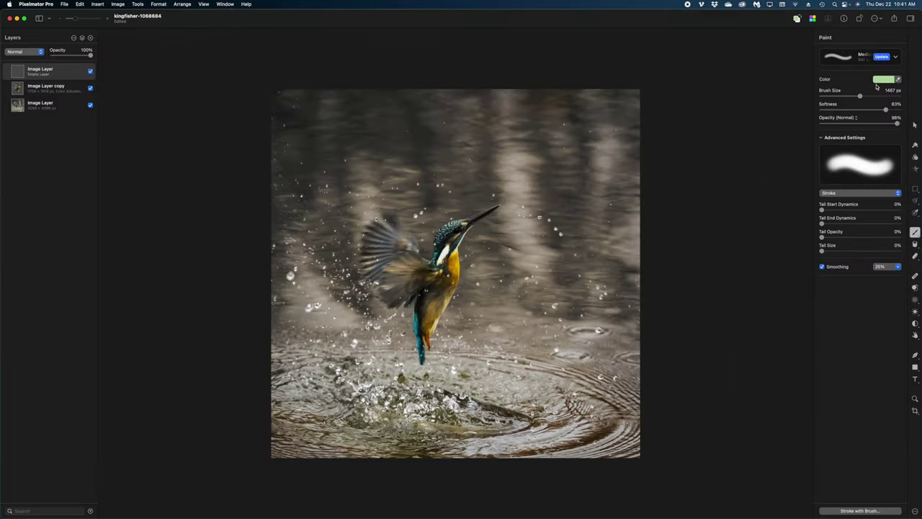
{"action": "left_click", "coordinate": [884, 80]}
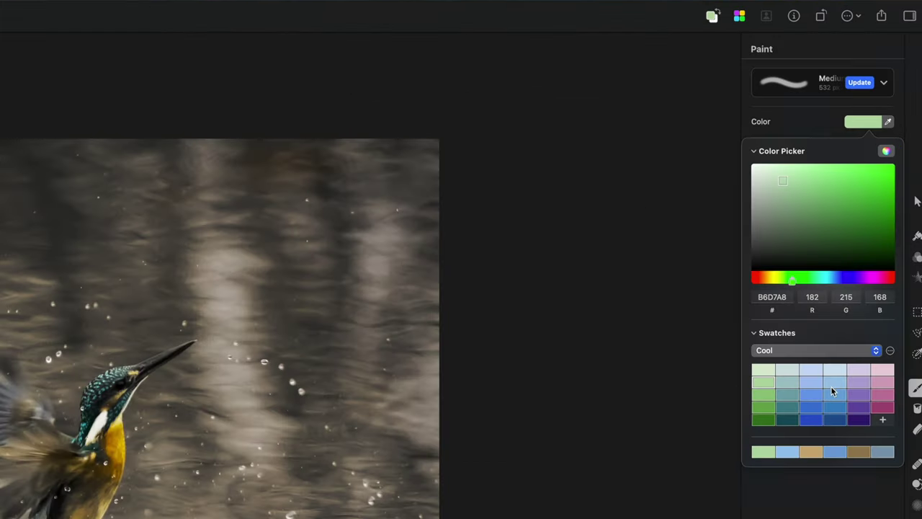
{"action": "left_click", "coordinate": [833, 389]}
Step: Choose the Medium Basic brush from the Basic presets
{"action": "left_click", "coordinate": [822, 82]}
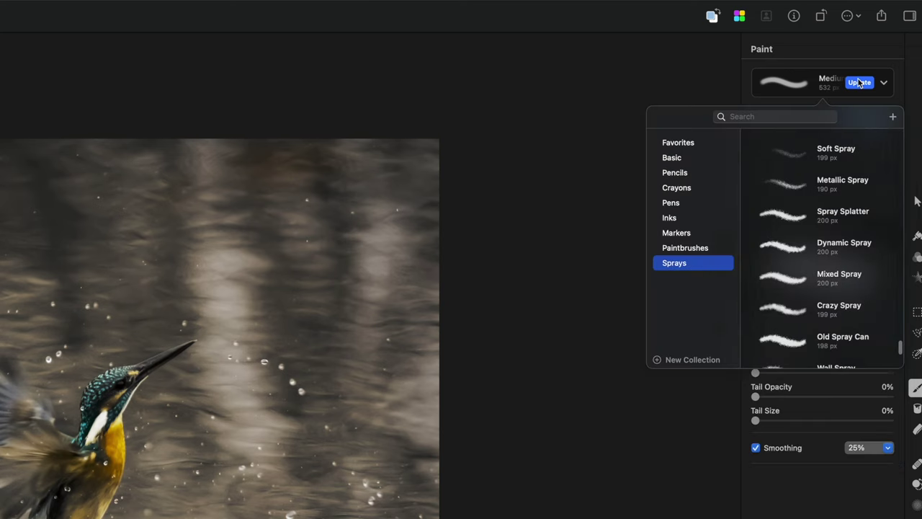
{"action": "left_click", "coordinate": [827, 83]}
{"action": "left_click", "coordinate": [863, 86]}
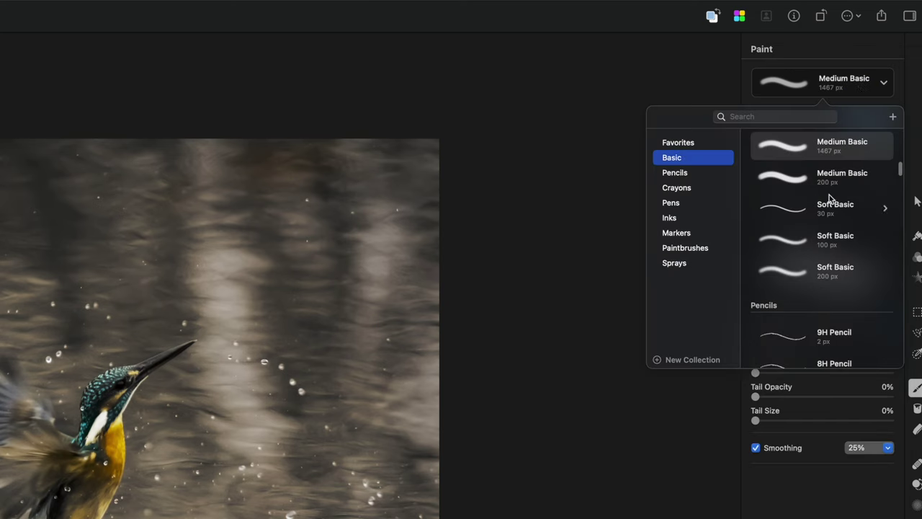
{"action": "left_click", "coordinate": [684, 218]}
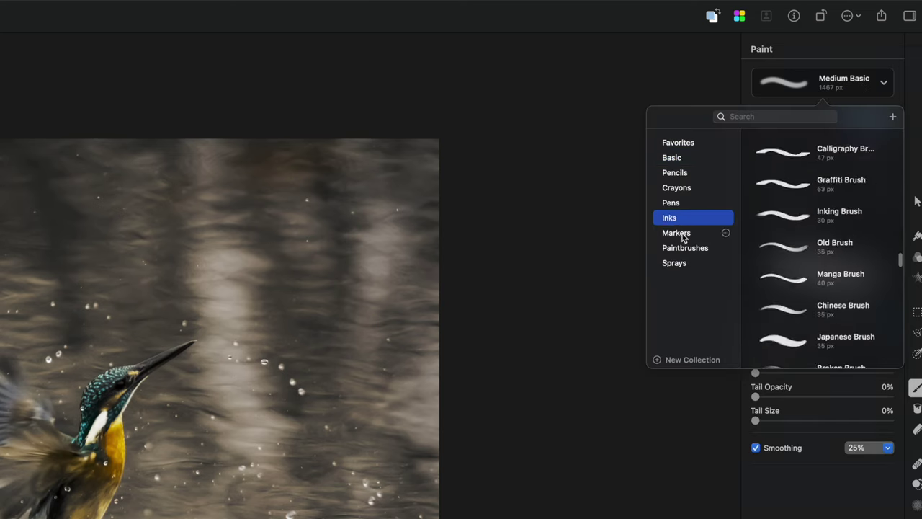
{"action": "left_click", "coordinate": [683, 264]}
{"action": "left_click", "coordinate": [685, 266]}
{"action": "left_click", "coordinate": [687, 160]}
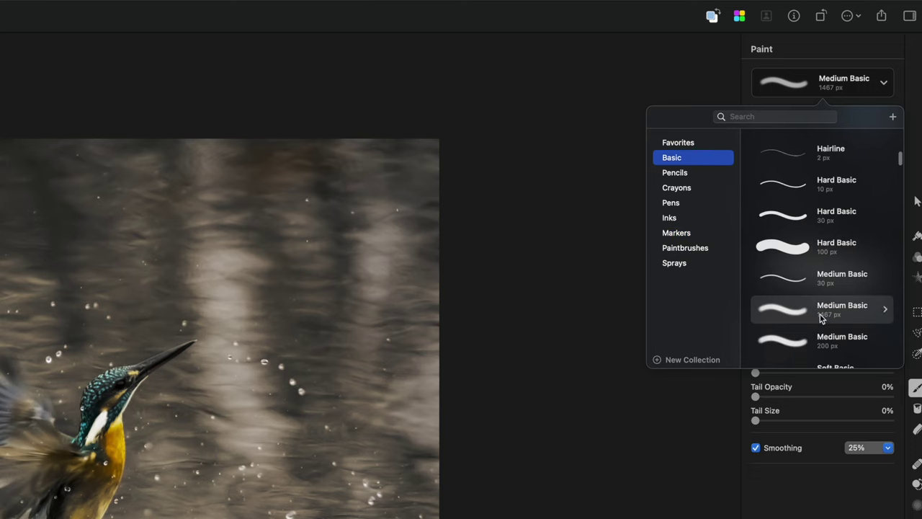
{"action": "scroll", "coordinate": [821, 315], "scroll_direction": "down", "scroll_amount": 3}
{"action": "scroll", "coordinate": [821, 315], "scroll_direction": "up", "scroll_amount": 3}
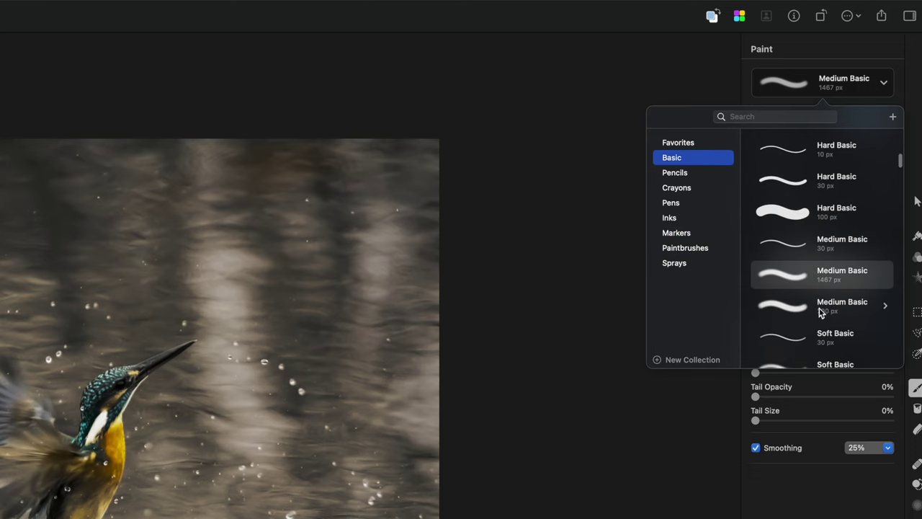
{"action": "left_click", "coordinate": [906, 66]}
Step: Set the brush to 1279 px size, 86% softness and 100% opacity
{"action": "left_click_drag", "start_coordinate": [821, 150], "coordinate": [817, 150]}
{"action": "left_click_drag", "start_coordinate": [867, 174], "coordinate": [870, 174]}
{"action": "left_click_drag", "start_coordinate": [859, 208], "coordinate": [899, 213]}
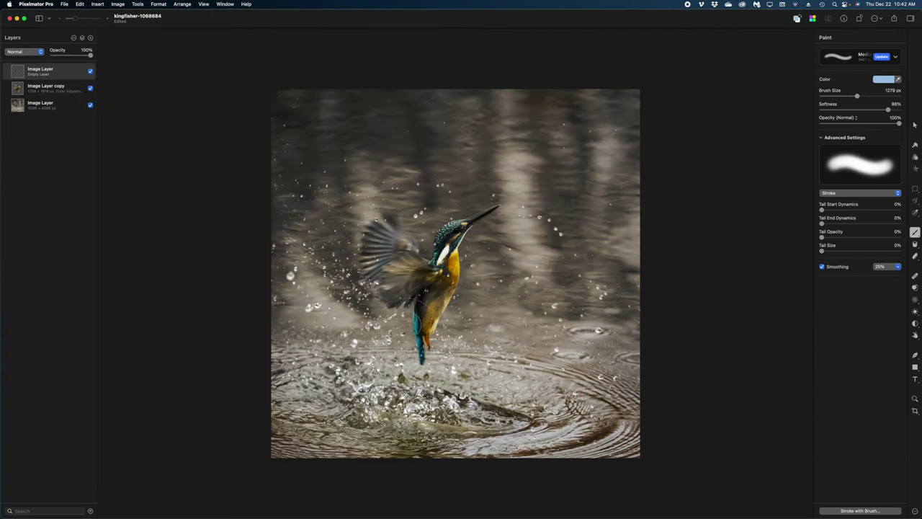
Step: Paint light blue over the lower and right-side water, then blend the layer as Soft Light
{"action": "mouse_move", "coordinate": [284, 358]}
{"action": "left_mouse_down"}
{"action": "mouse_move", "coordinate": [461, 347]}
{"action": "mouse_move", "coordinate": [644, 392]}
{"action": "mouse_move", "coordinate": [641, 408]}
{"action": "mouse_move", "coordinate": [353, 419]}
{"action": "mouse_move", "coordinate": [288, 407]}
{"action": "mouse_move", "coordinate": [396, 383]}
{"action": "mouse_move", "coordinate": [497, 386]}
{"action": "mouse_move", "coordinate": [638, 445]}
{"action": "mouse_move", "coordinate": [405, 466]}
{"action": "mouse_move", "coordinate": [281, 435]}
{"action": "left_mouse_up"}
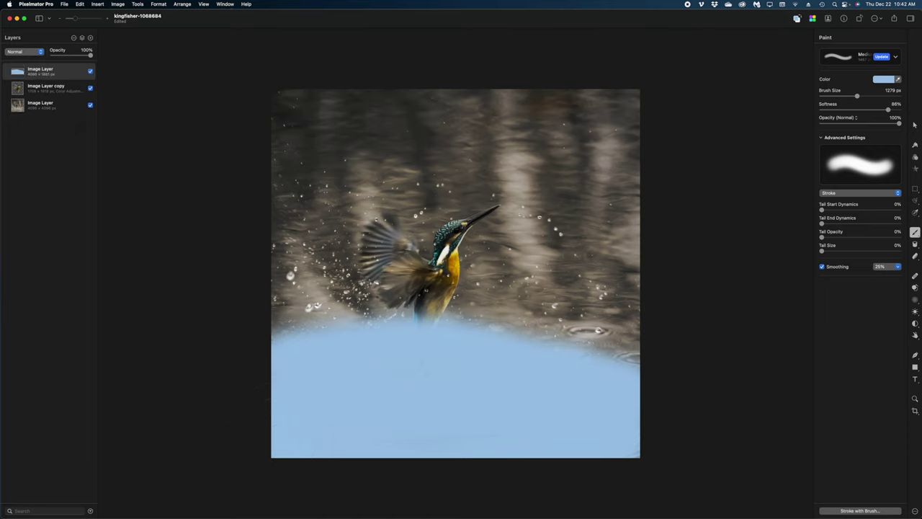
{"action": "mouse_move", "coordinate": [544, 338]}
{"action": "left_mouse_down"}
{"action": "mouse_move", "coordinate": [612, 330]}
{"action": "mouse_move", "coordinate": [647, 370]}
{"action": "left_mouse_up"}
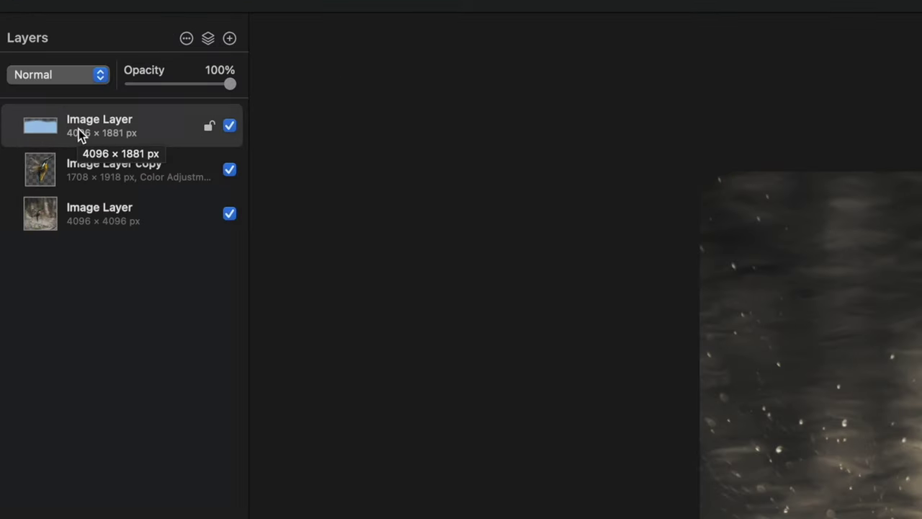
{"action": "left_click", "coordinate": [54, 75]}
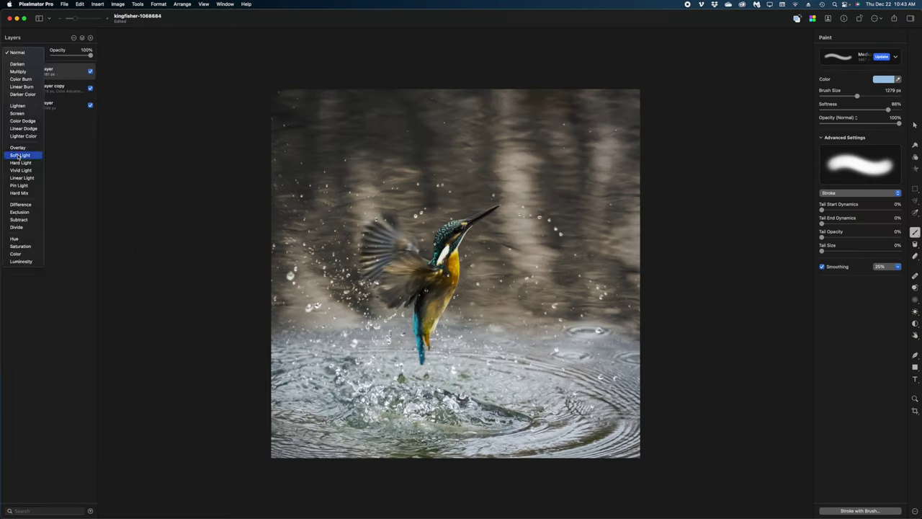
{"action": "left_click", "coordinate": [45, 344]}
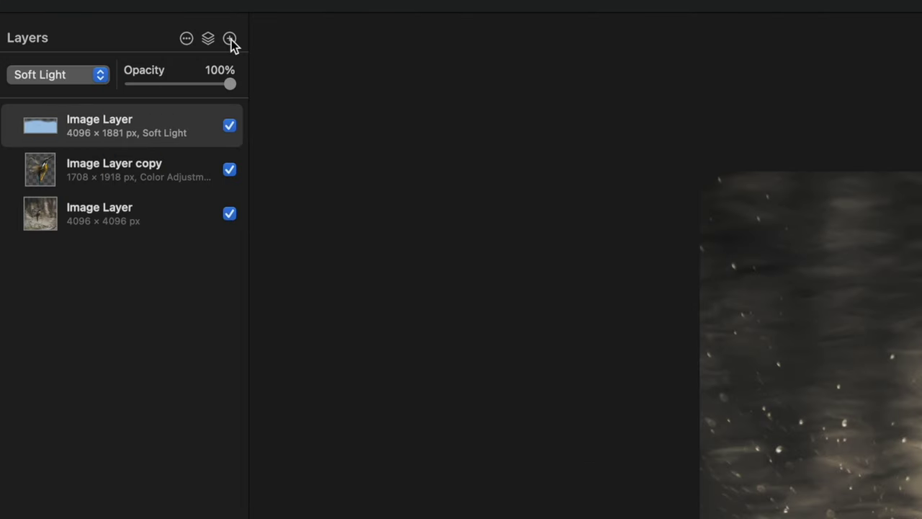
Step: Add another empty top layer and set the brush colour to a light yellowish green
{"action": "left_click", "coordinate": [231, 39]}
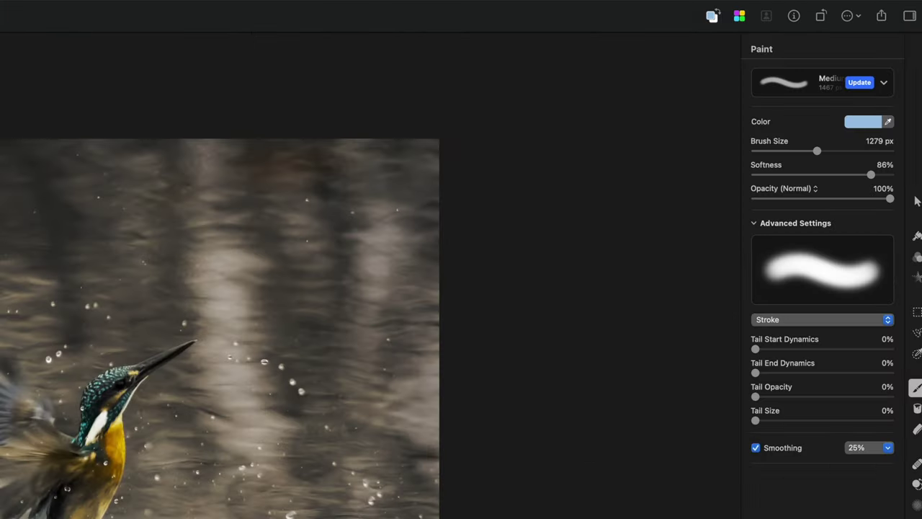
{"action": "left_click", "coordinate": [875, 123]}
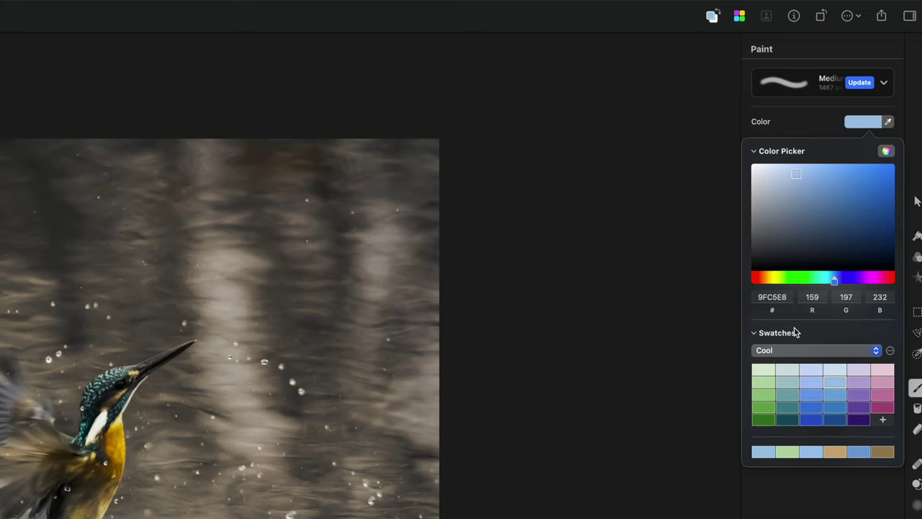
{"action": "left_click", "coordinate": [767, 383]}
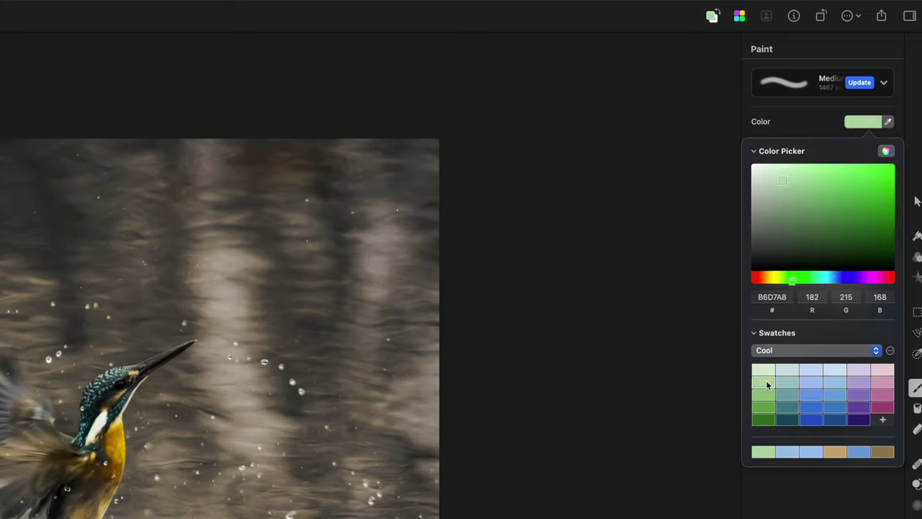
{"action": "left_click_drag", "start_coordinate": [786, 283], "coordinate": [781, 282]}
{"action": "left_click", "coordinate": [797, 138]}
Step: Drop brush opacity to about 6%, paint the upper photo, and blend as Soft Light
{"action": "left_click_drag", "start_coordinate": [891, 199], "coordinate": [765, 199]}
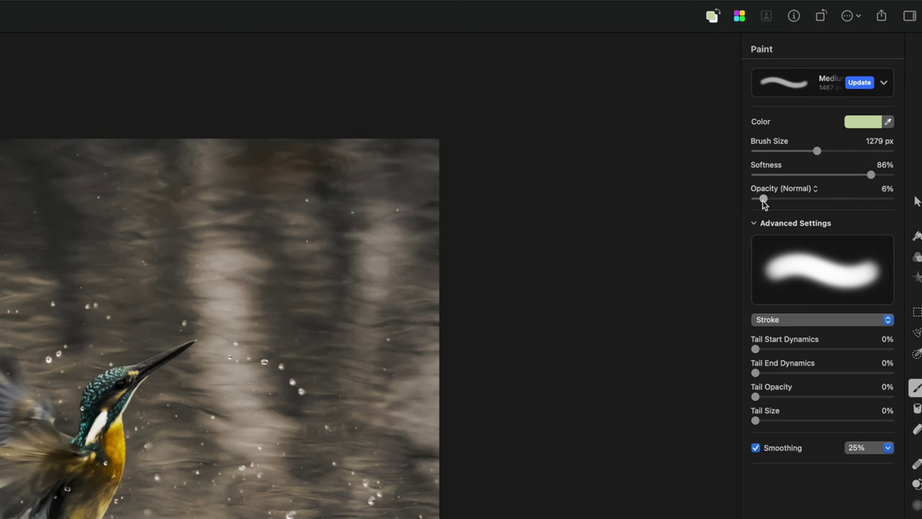
{"action": "left_click_drag", "start_coordinate": [99, 212], "coordinate": [288, 180]}
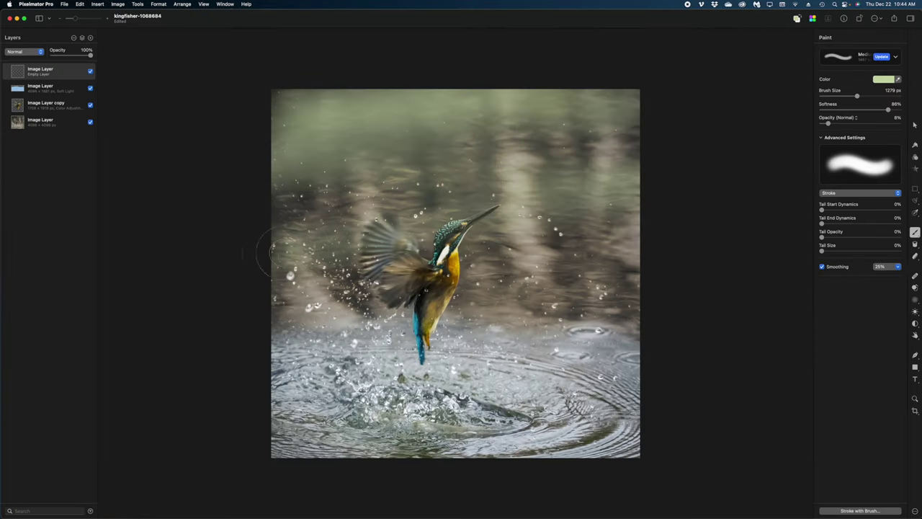
{"action": "left_click_drag", "start_coordinate": [0, 447], "coordinate": [0, 485]}
{"action": "mouse_move", "coordinate": [270, 292]}
{"action": "left_mouse_down"}
{"action": "mouse_move", "coordinate": [267, 173]}
{"action": "mouse_move", "coordinate": [651, 292]}
{"action": "mouse_move", "coordinate": [403, 209]}
{"action": "mouse_move", "coordinate": [641, 129]}
{"action": "left_mouse_up"}
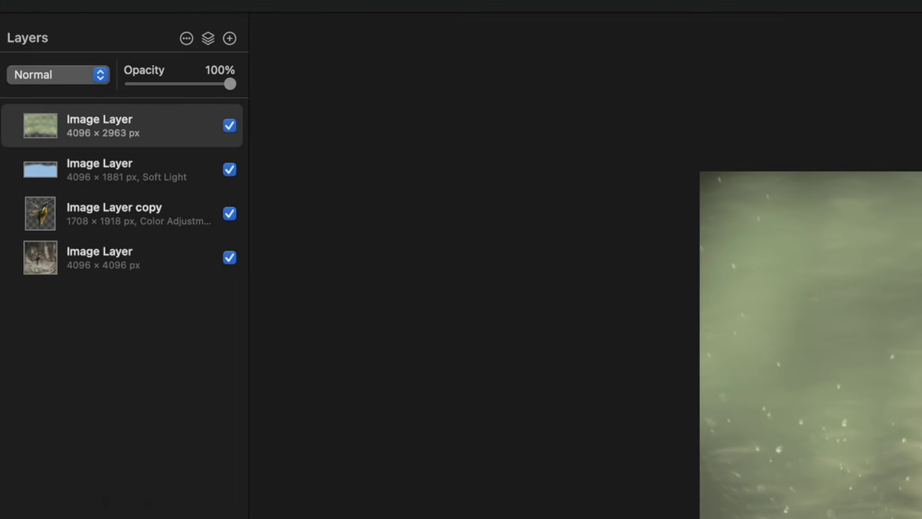
{"action": "left_click", "coordinate": [100, 75]}
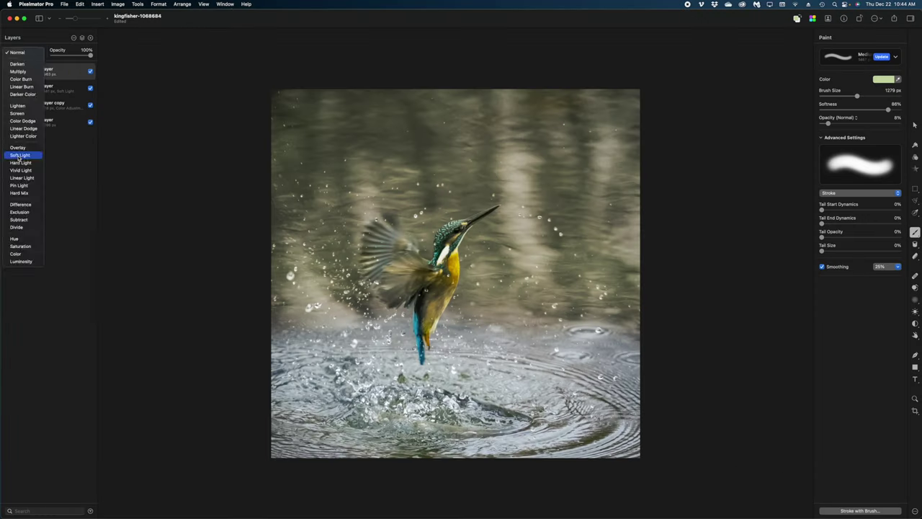
{"action": "left_click", "coordinate": [43, 346]}
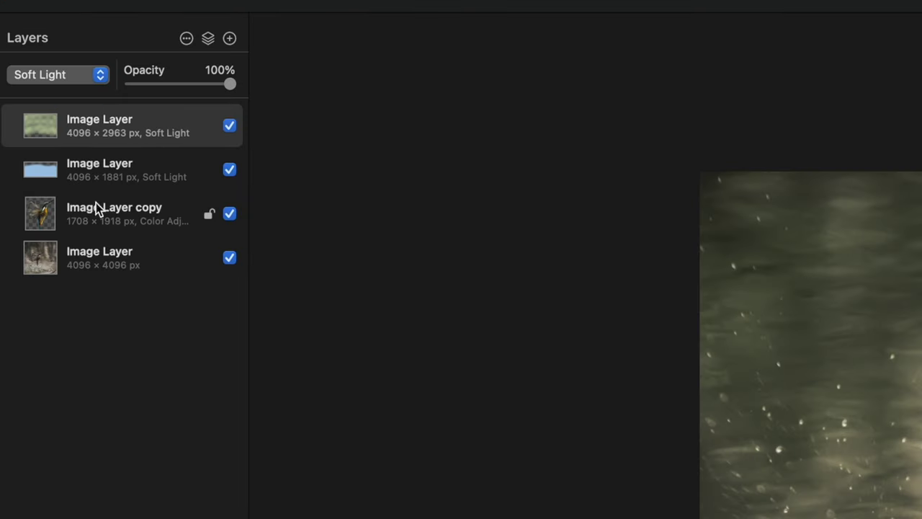
Step: Drag Image Layer copy to the top of the stack, above both Soft Light paint layers
{"action": "left_click_drag", "start_coordinate": [92, 212], "coordinate": [99, 114]}
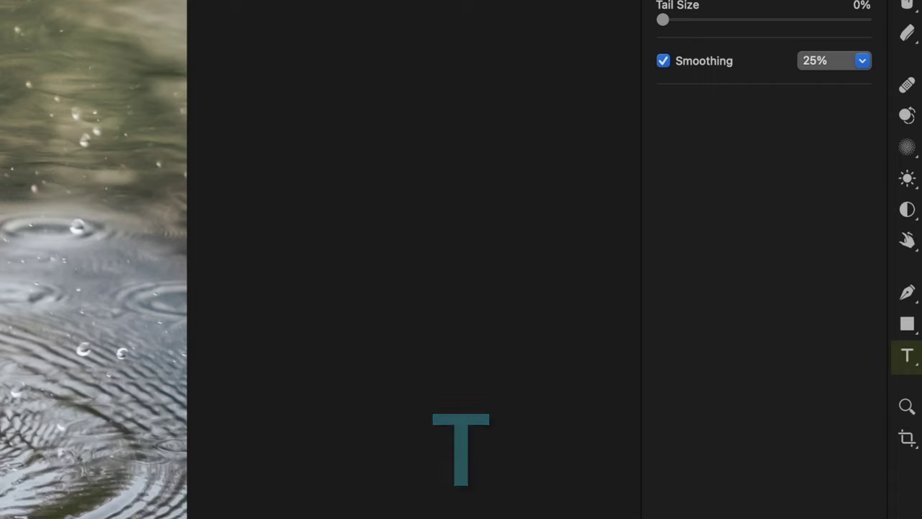
Step: Place a text layer on the photo reading KINGFISHER, select all of it, and show the fonts
{"action": "left_click", "coordinate": [909, 356]}
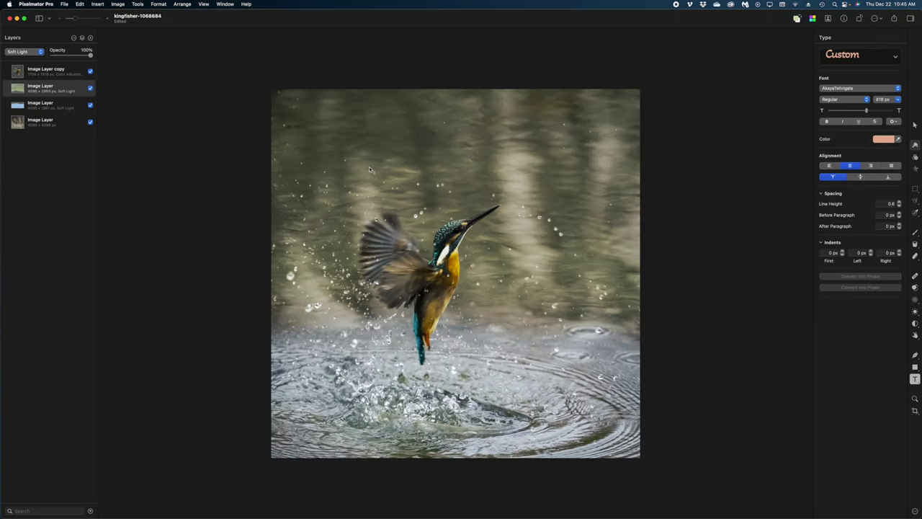
{"action": "left_click", "coordinate": [369, 166]}
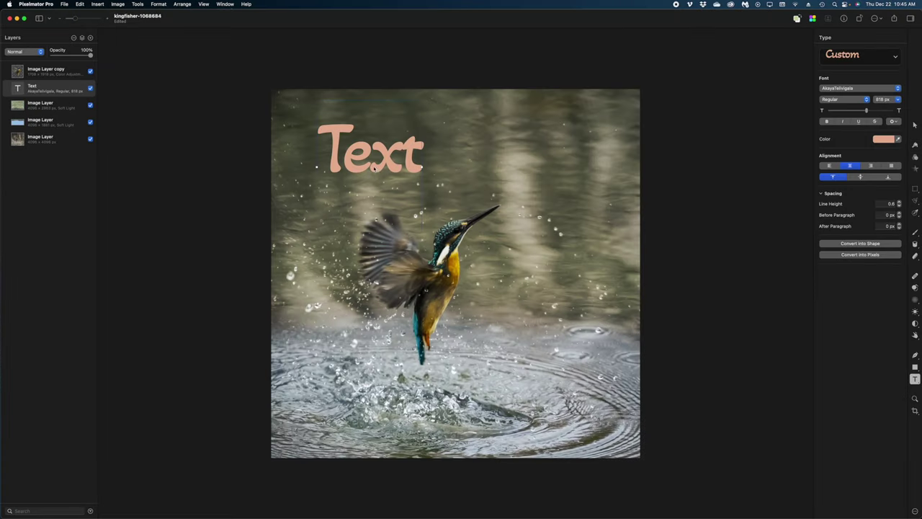
{"action": "type", "text": "K"}
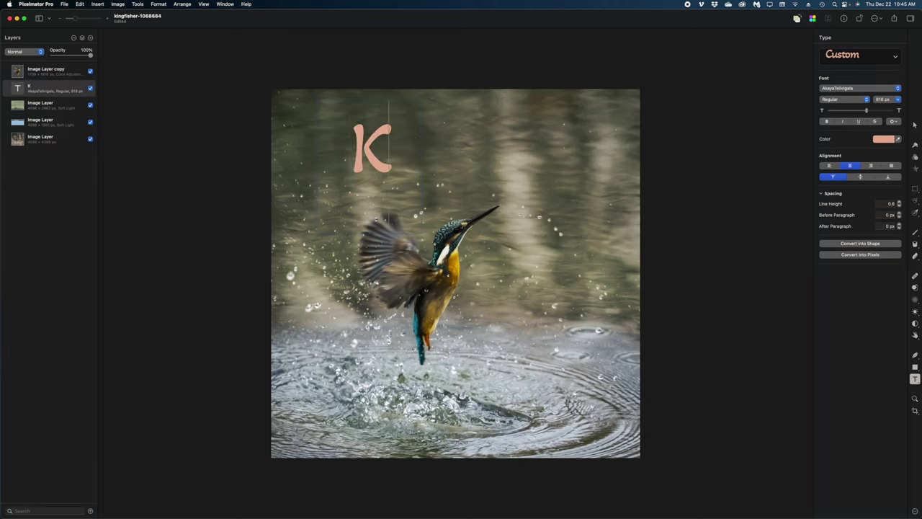
{"action": "type", "text": "INGFISHER"}
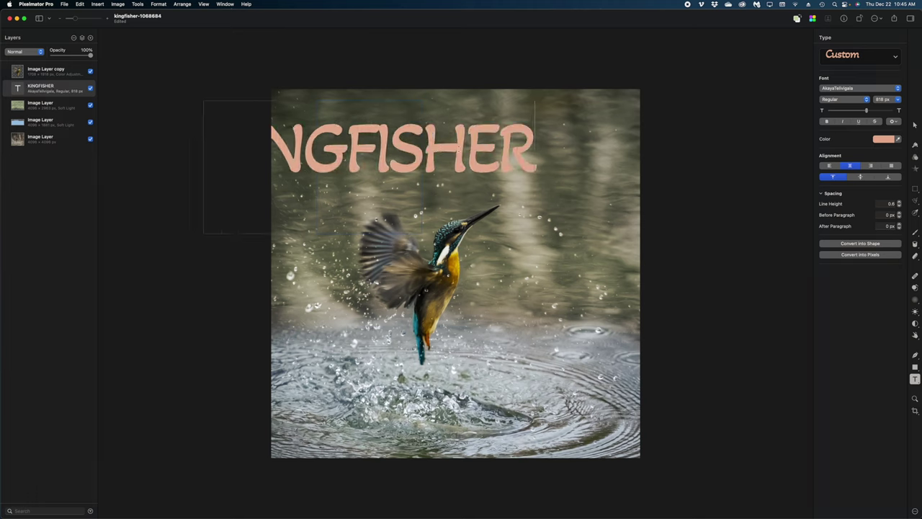
{"action": "key", "text": "super+a"}
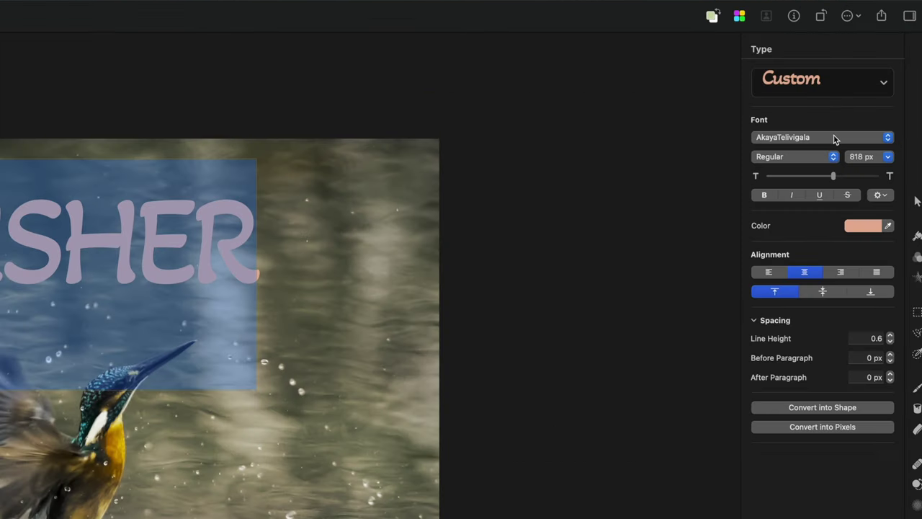
{"action": "left_click", "coordinate": [834, 138]}
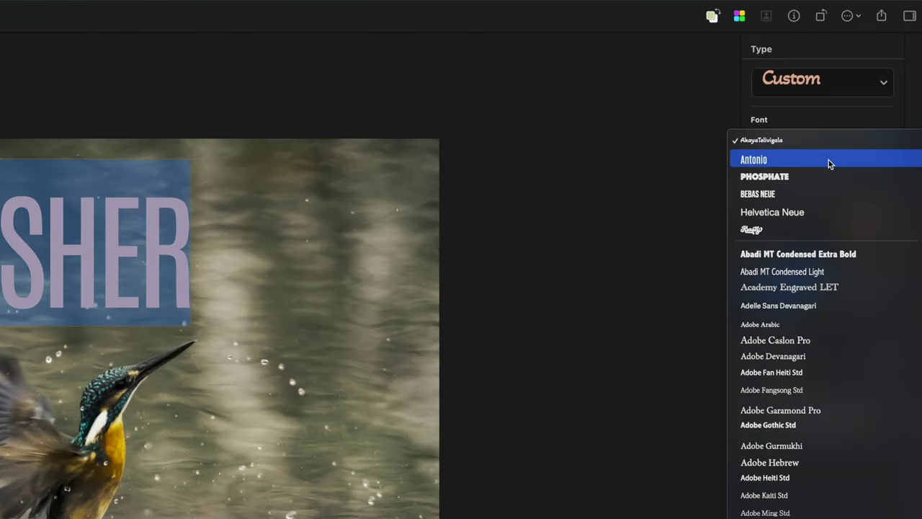
Step: Set the title in Antonio and drag it to the centre of the upper photo
{"action": "left_click", "coordinate": [828, 160]}
{"action": "key", "text": "Escape"}
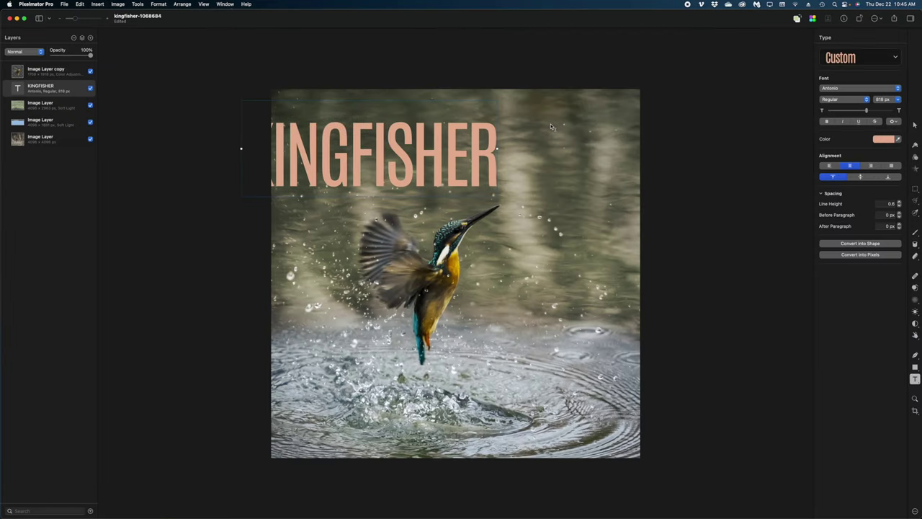
{"action": "left_click_drag", "start_coordinate": [386, 149], "coordinate": [458, 188]}
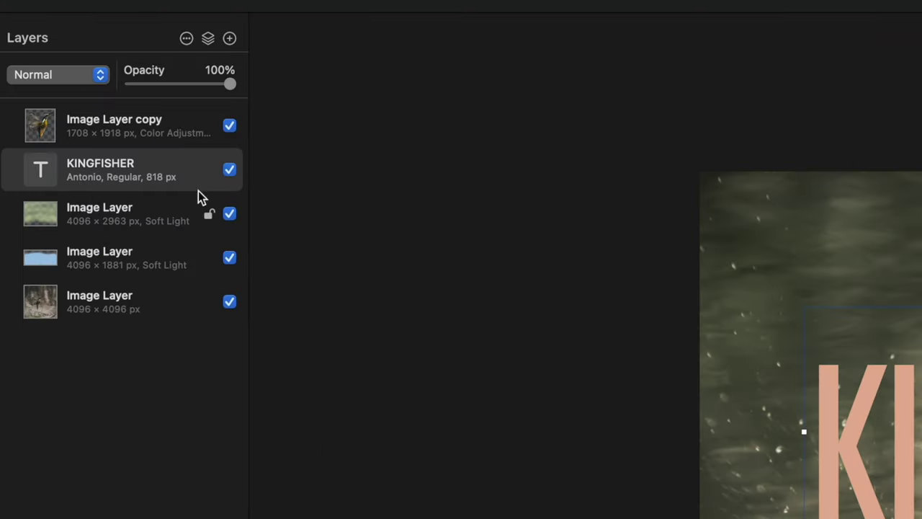
Step: Nudge the KINGFISHER title higher and move its layer above, then back below Image Layer copy
{"action": "left_click_drag", "start_coordinate": [861, 413], "coordinate": [872, 402]}
{"action": "left_click_drag", "start_coordinate": [869, 396], "coordinate": [869, 395]}
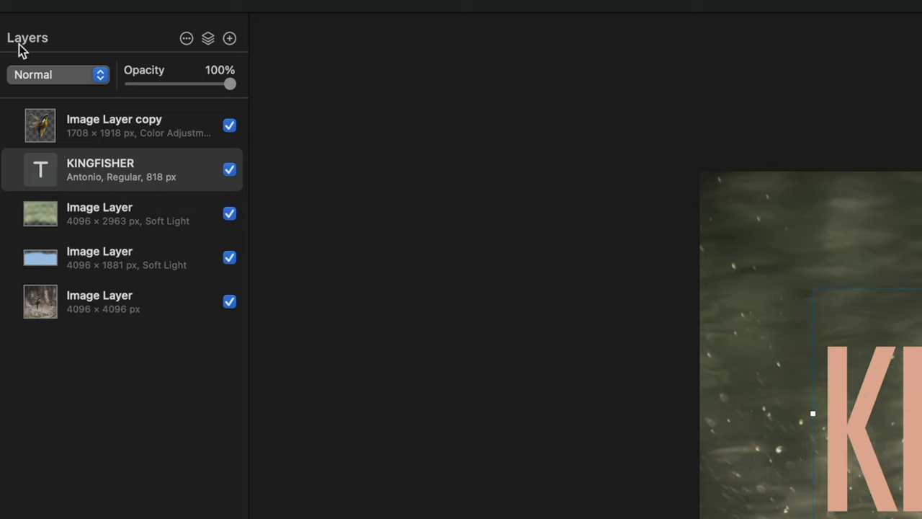
{"action": "left_click_drag", "start_coordinate": [81, 165], "coordinate": [83, 119]}
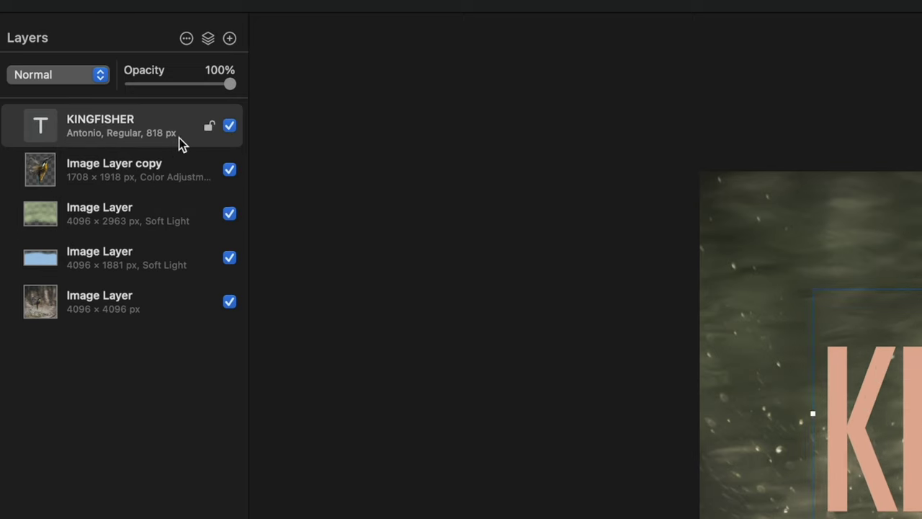
{"action": "left_click_drag", "start_coordinate": [180, 142], "coordinate": [177, 195]}
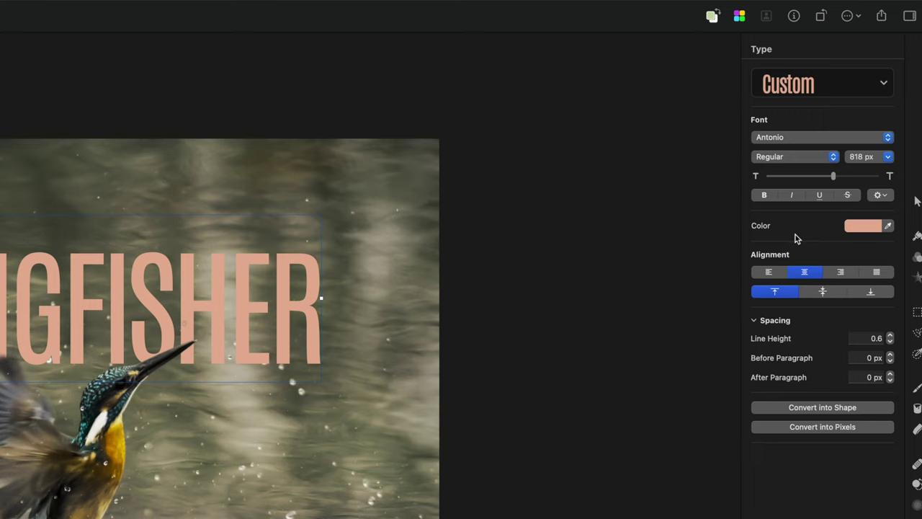
Step: Sample the bird's breast colour for the title and lighten it to a paler sandy tan
{"action": "left_click", "coordinate": [888, 226]}
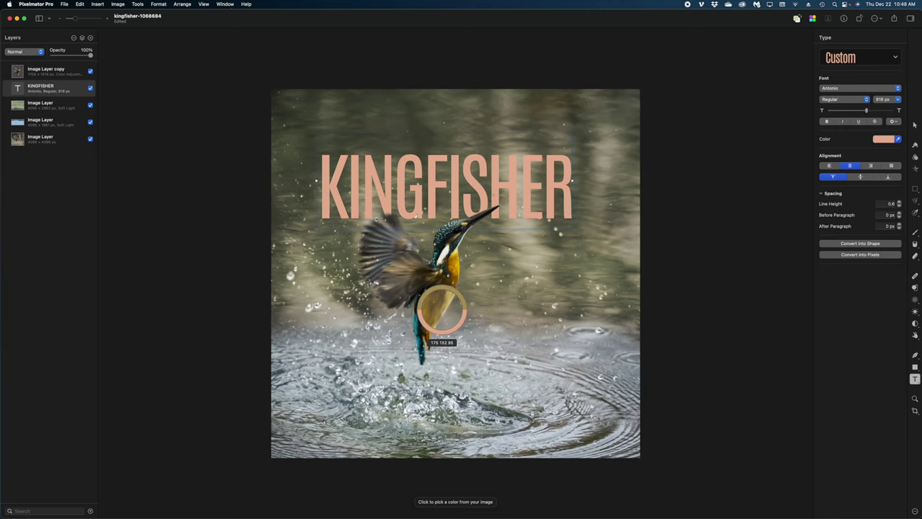
{"action": "left_click", "coordinate": [436, 306]}
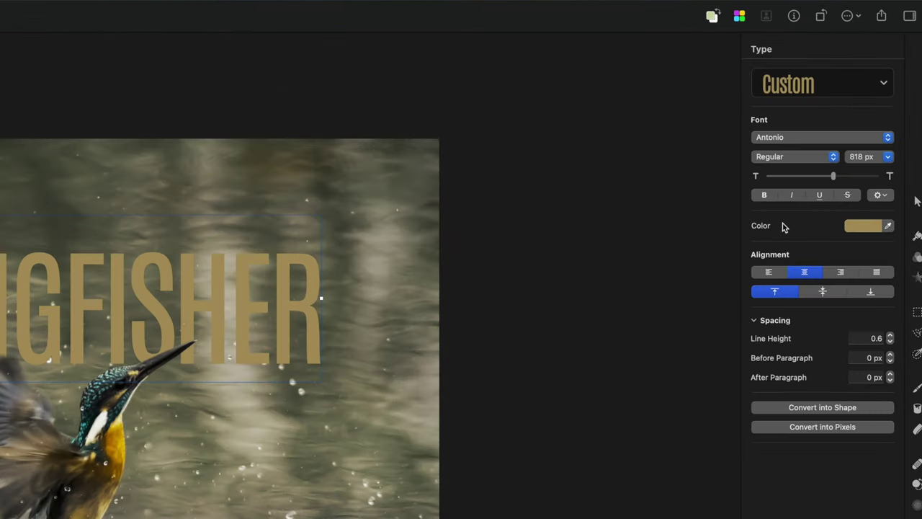
{"action": "left_click", "coordinate": [862, 228]}
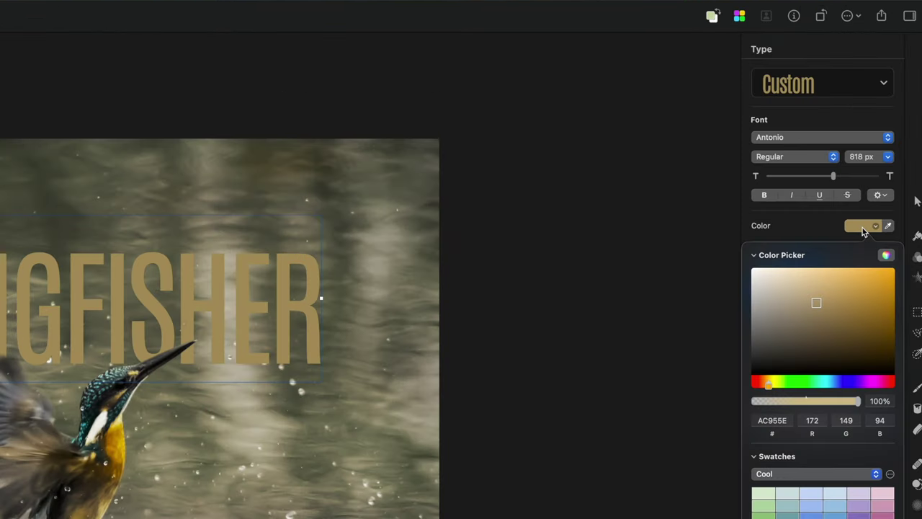
{"action": "left_click", "coordinate": [813, 301]}
{"action": "left_click_drag", "start_coordinate": [812, 301], "coordinate": [798, 285]}
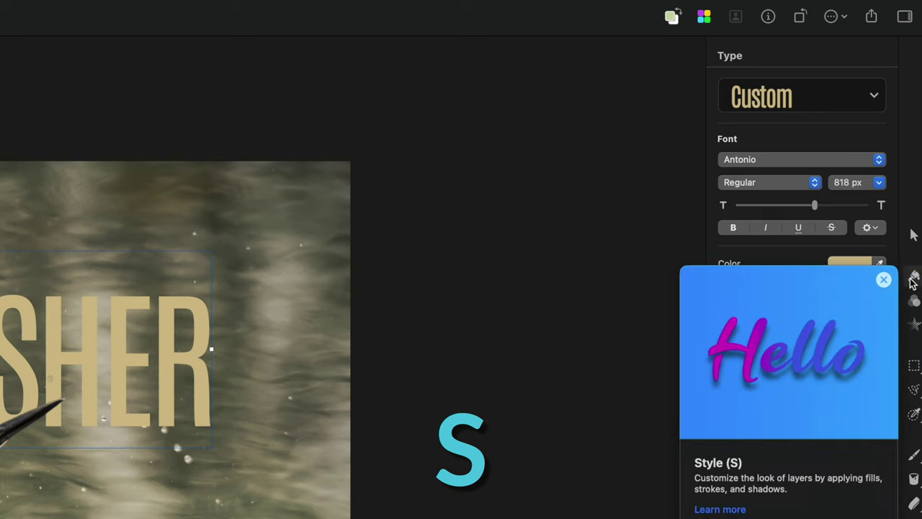
Step: Give the KINGFISHER title a drop shadow with its blur raised to 91 px
{"action": "left_click", "coordinate": [914, 279]}
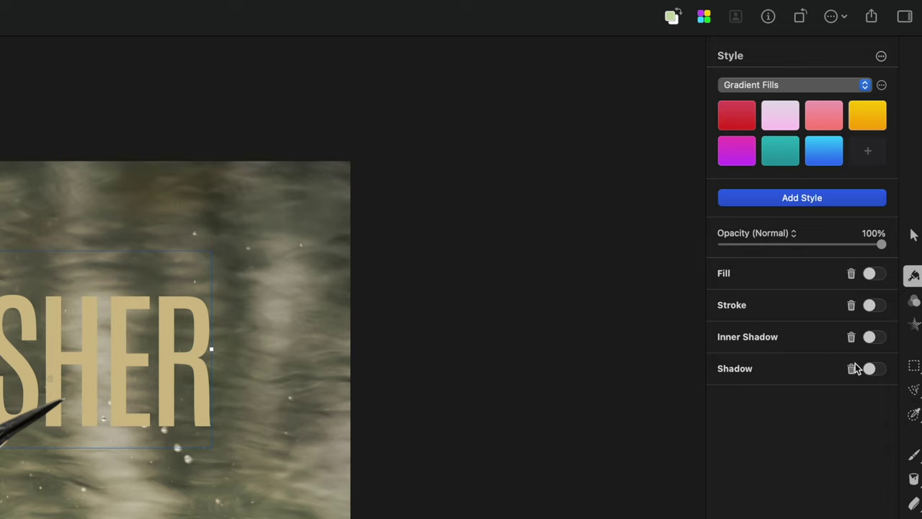
{"action": "left_click", "coordinate": [874, 374]}
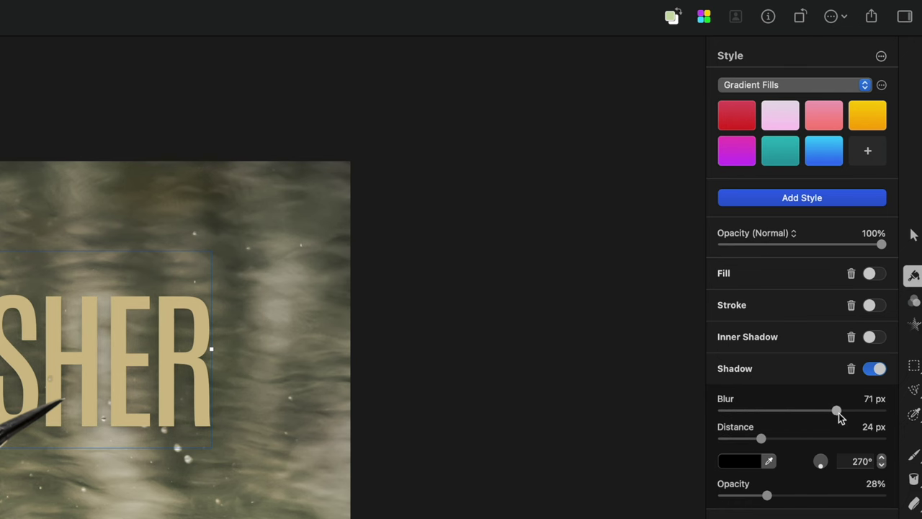
{"action": "left_click_drag", "start_coordinate": [839, 412], "coordinate": [870, 412]}
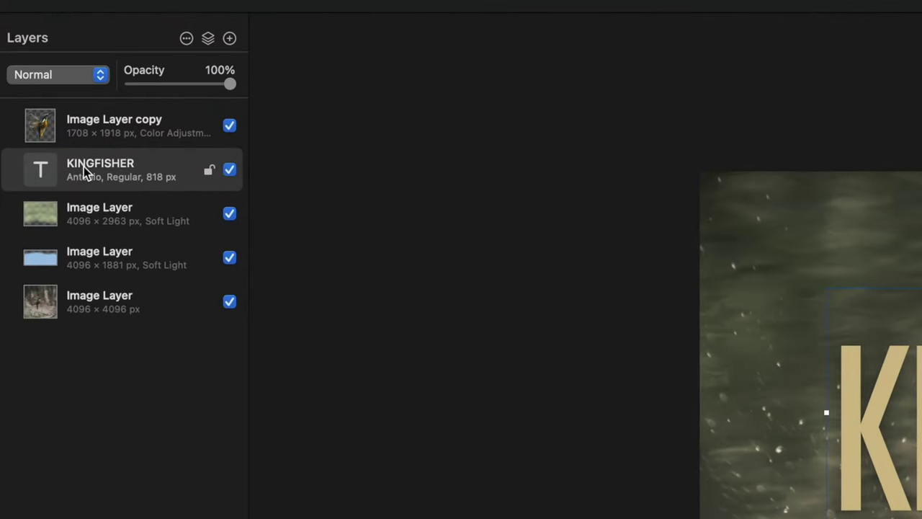
Step: Convert the KINGFISHER text layer into shapes and expand the resulting group
{"action": "right_click", "coordinate": [84, 170]}
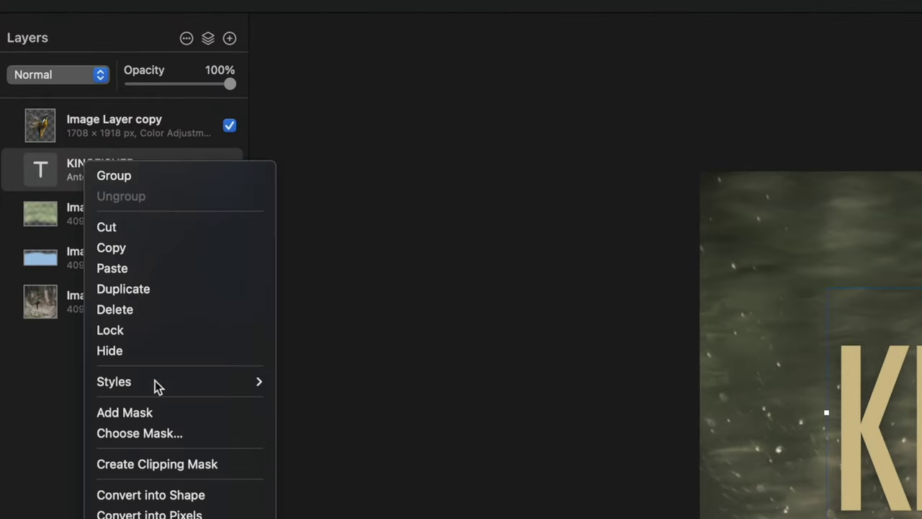
{"action": "left_click", "coordinate": [193, 495]}
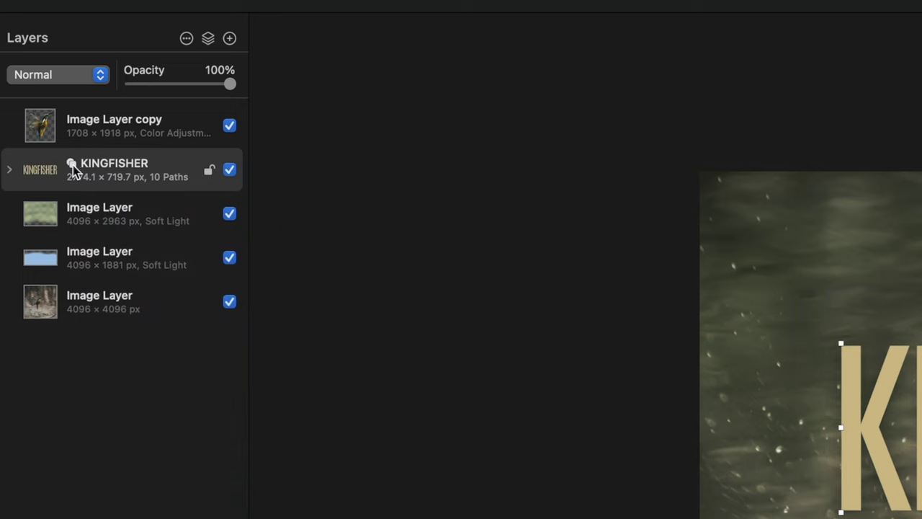
{"action": "left_click", "coordinate": [9, 171]}
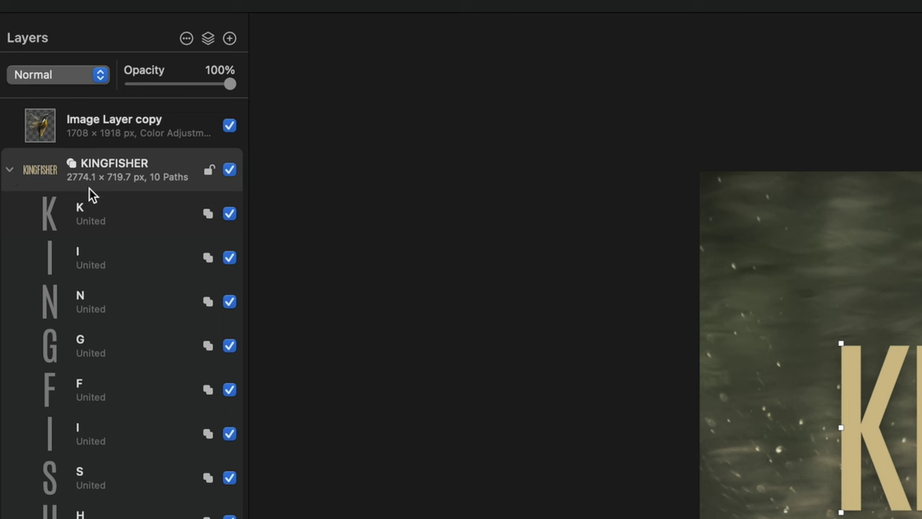
Step: Select each letter shape in turn: K, I, N, G, F, I, S, H
{"action": "left_click", "coordinate": [119, 209]}
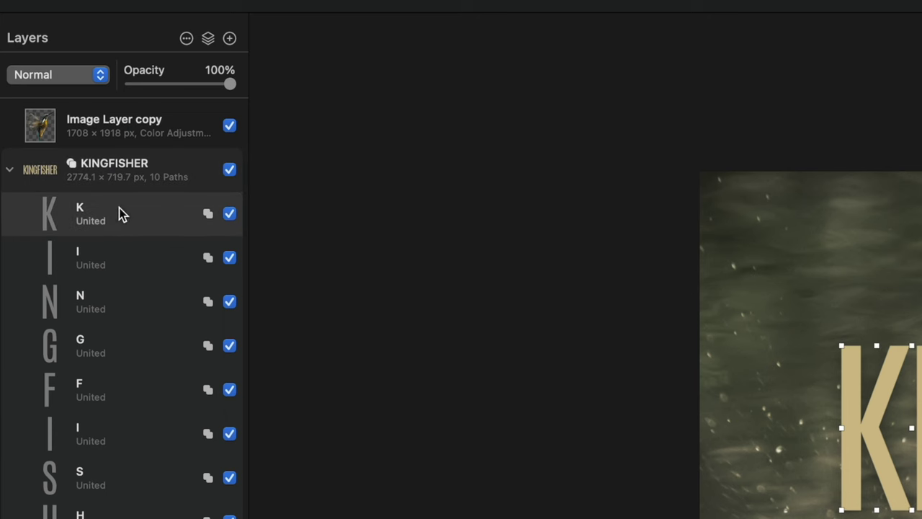
{"action": "left_click", "coordinate": [128, 268]}
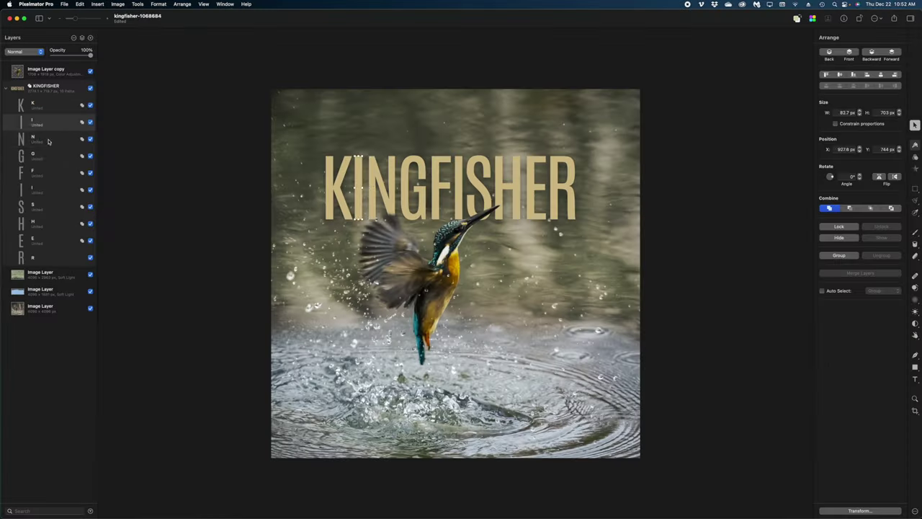
{"action": "left_click", "coordinate": [119, 299]}
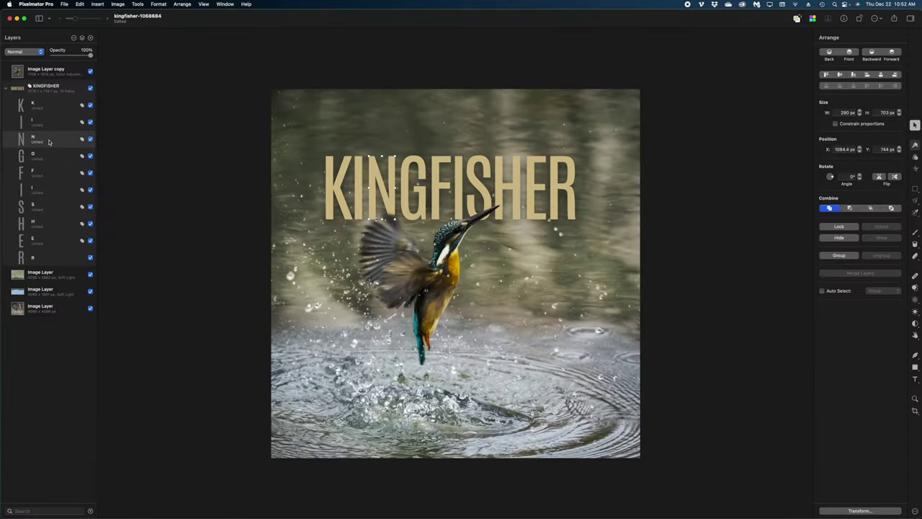
{"action": "left_click", "coordinate": [50, 160]}
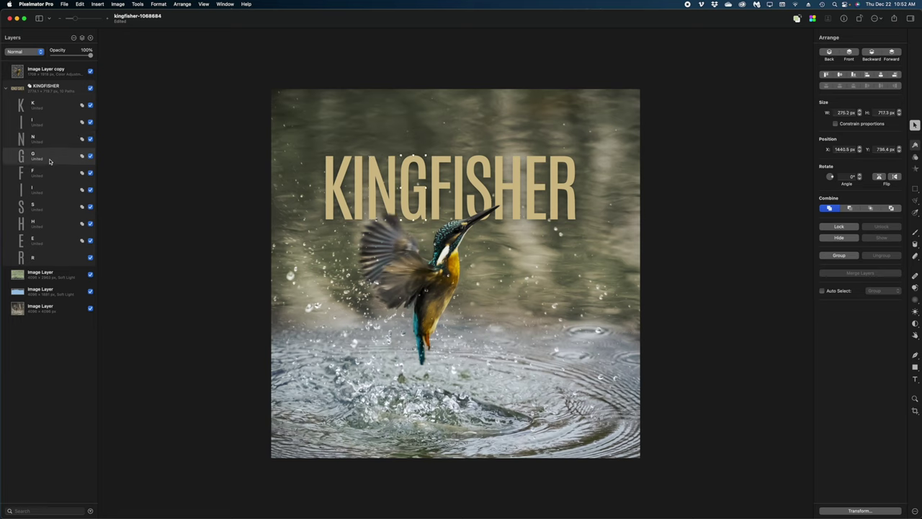
{"action": "left_click", "coordinate": [46, 177]}
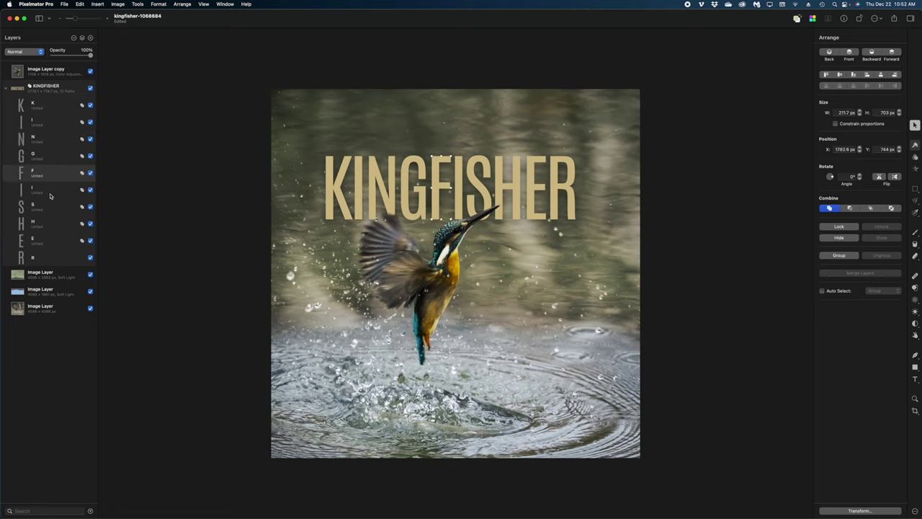
{"action": "left_click", "coordinate": [50, 193]}
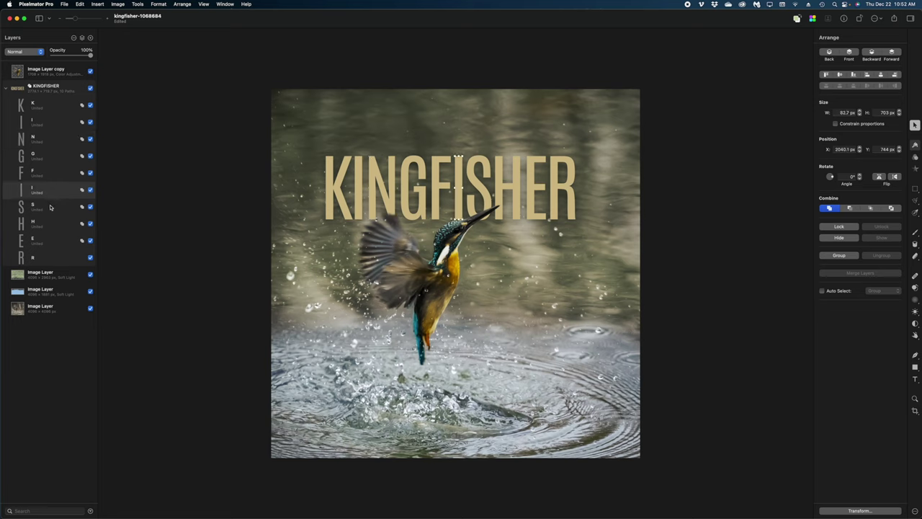
{"action": "left_click", "coordinate": [50, 207]}
{"action": "left_click", "coordinate": [47, 220]}
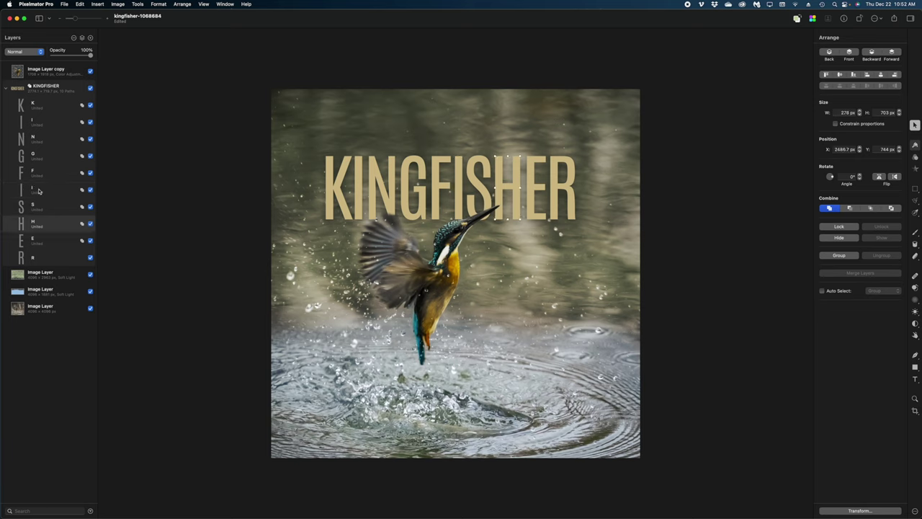
Step: Make the K letter shape's path editable
{"action": "left_click", "coordinate": [62, 107]}
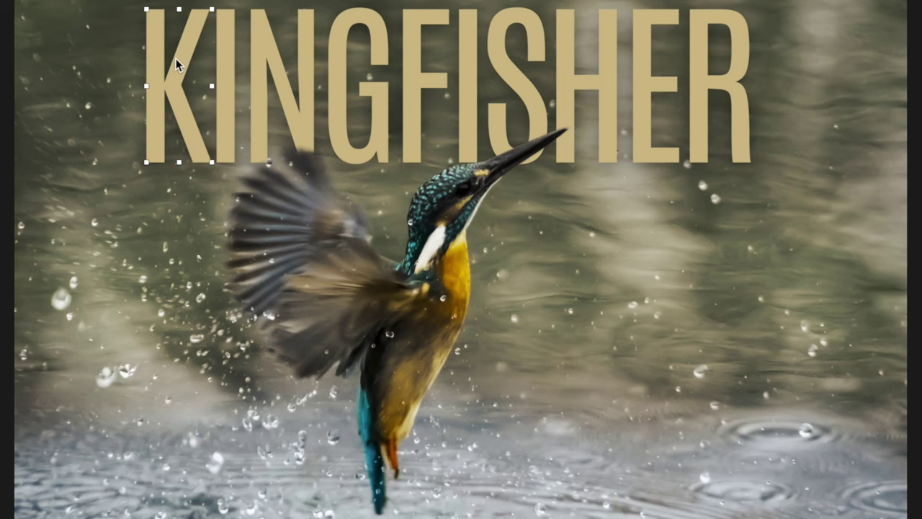
{"action": "right_click", "coordinate": [338, 176]}
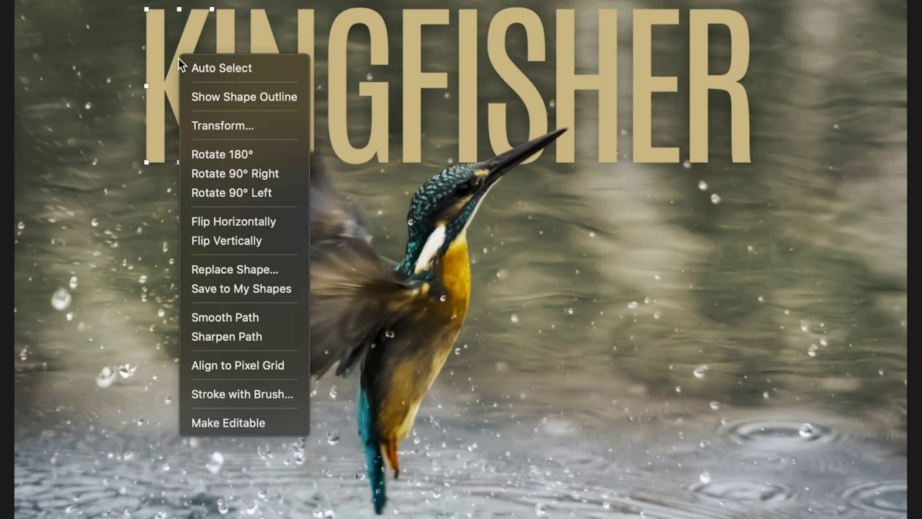
{"action": "left_click", "coordinate": [237, 426]}
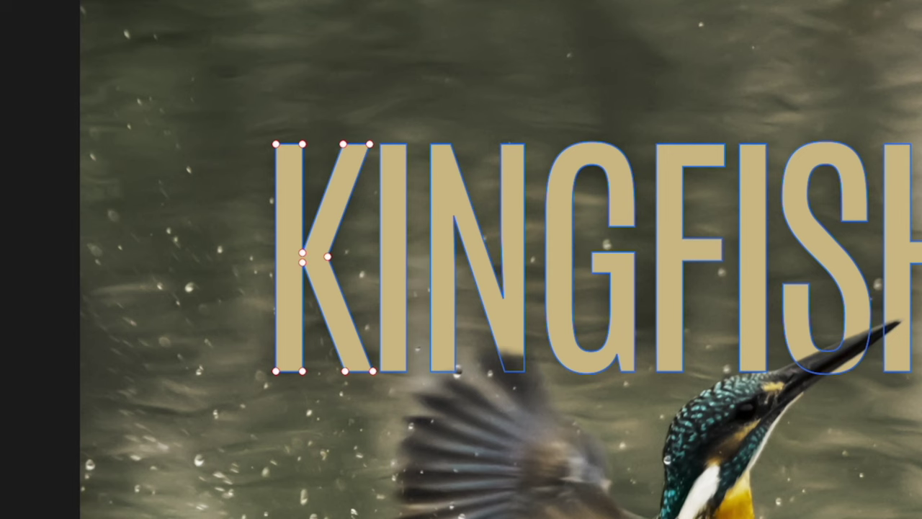